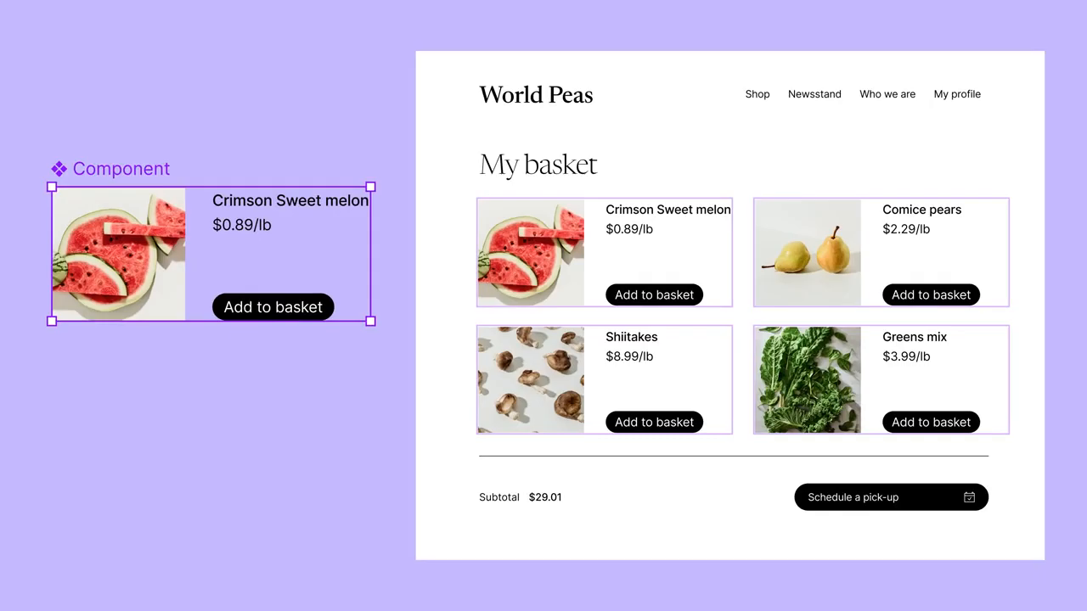
{"action": "left_click", "coordinate": [272, 307]}
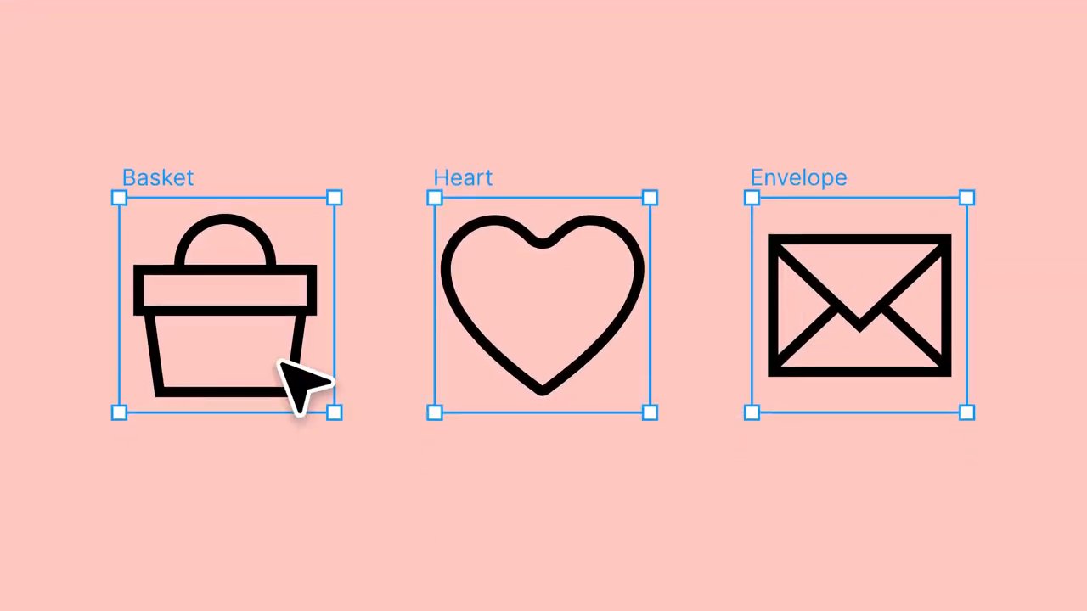
{"action": "left_click", "coordinate": [281, 362]}
{"action": "left_click", "coordinate": [509, 313]}
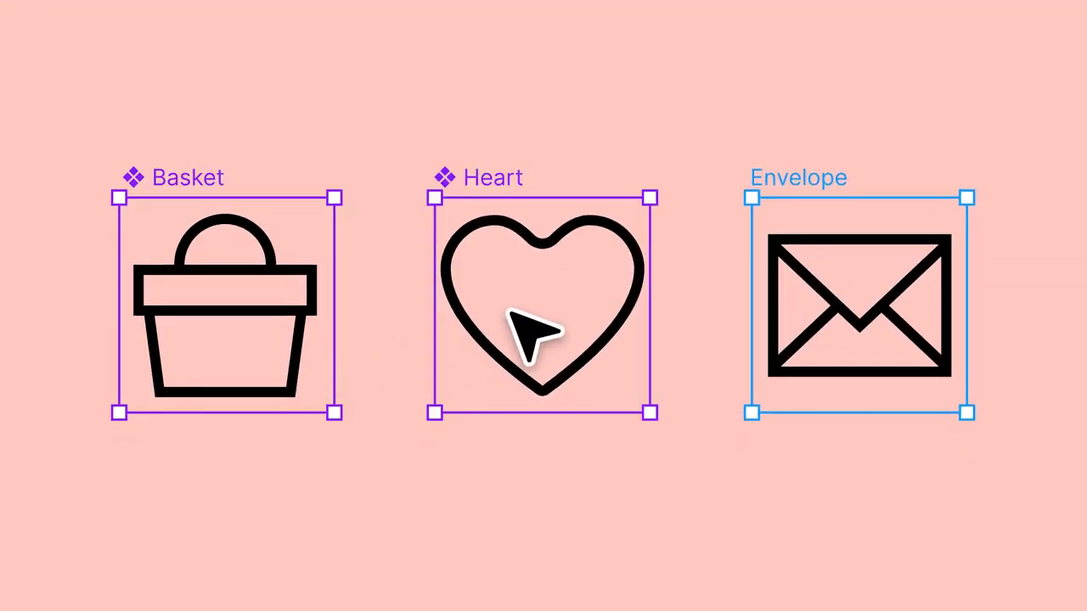
{"action": "left_click", "coordinate": [821, 395]}
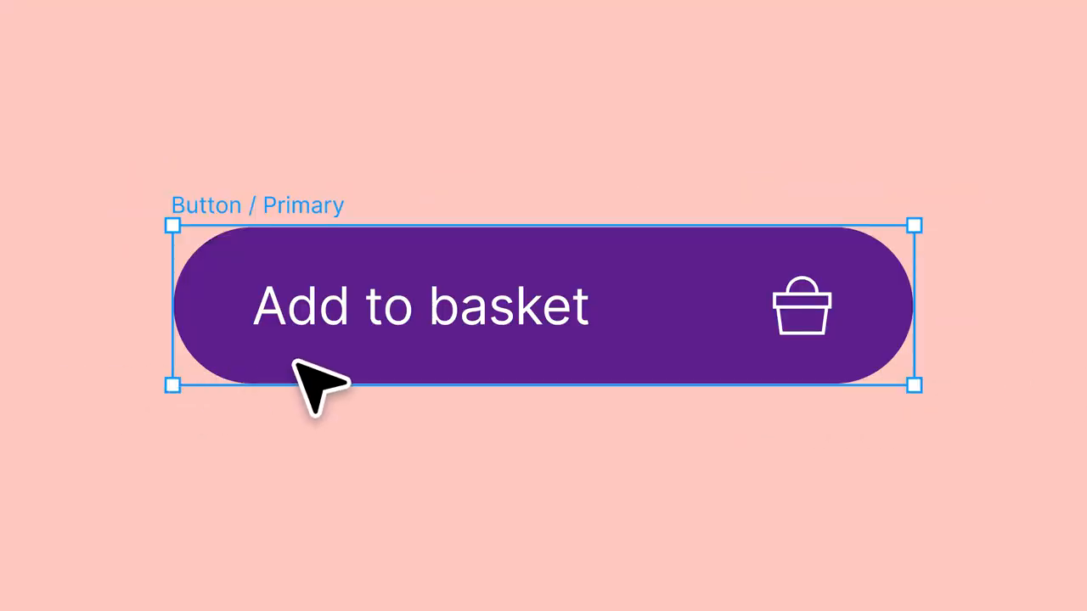
{"action": "left_click", "coordinate": [303, 359]}
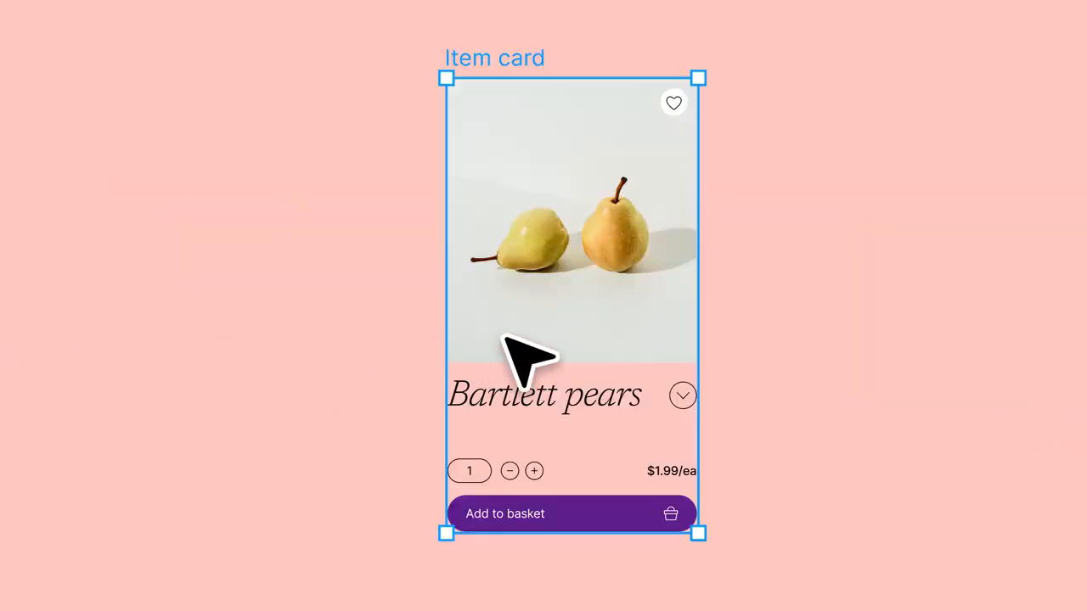
{"action": "left_click", "coordinate": [512, 340]}
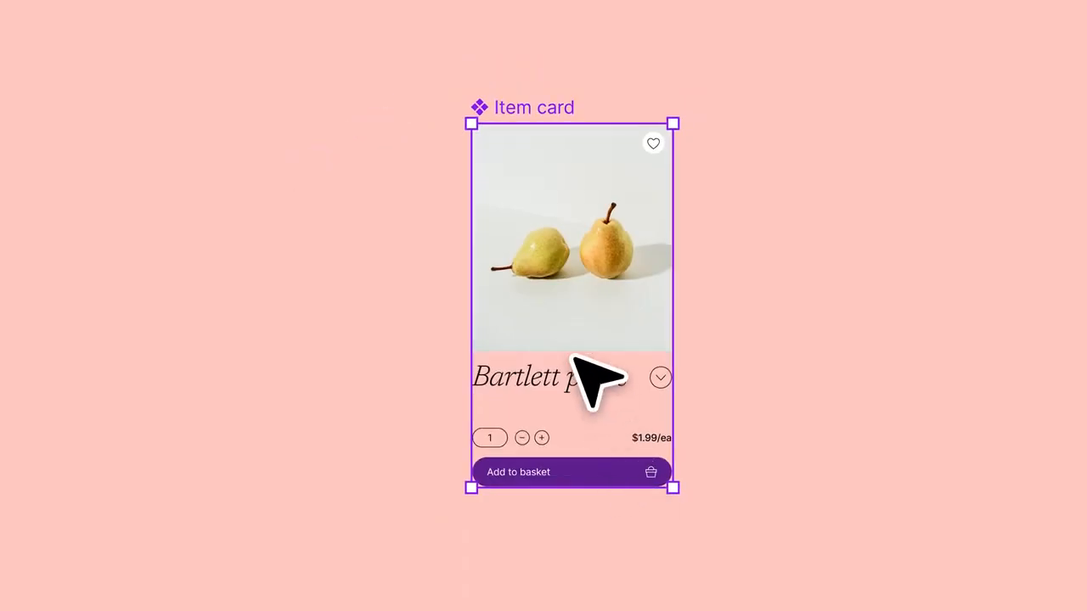
{"action": "left_click_drag", "start_coordinate": [559, 315], "coordinate": [765, 338]}
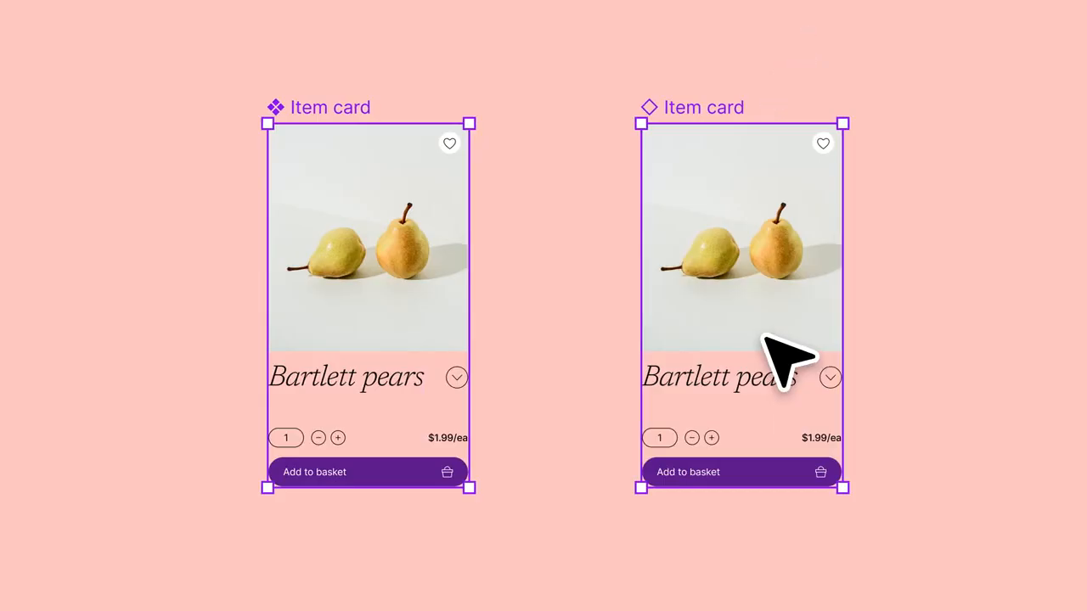
{"action": "left_click_drag", "start_coordinate": [764, 337], "coordinate": [1086, 325]}
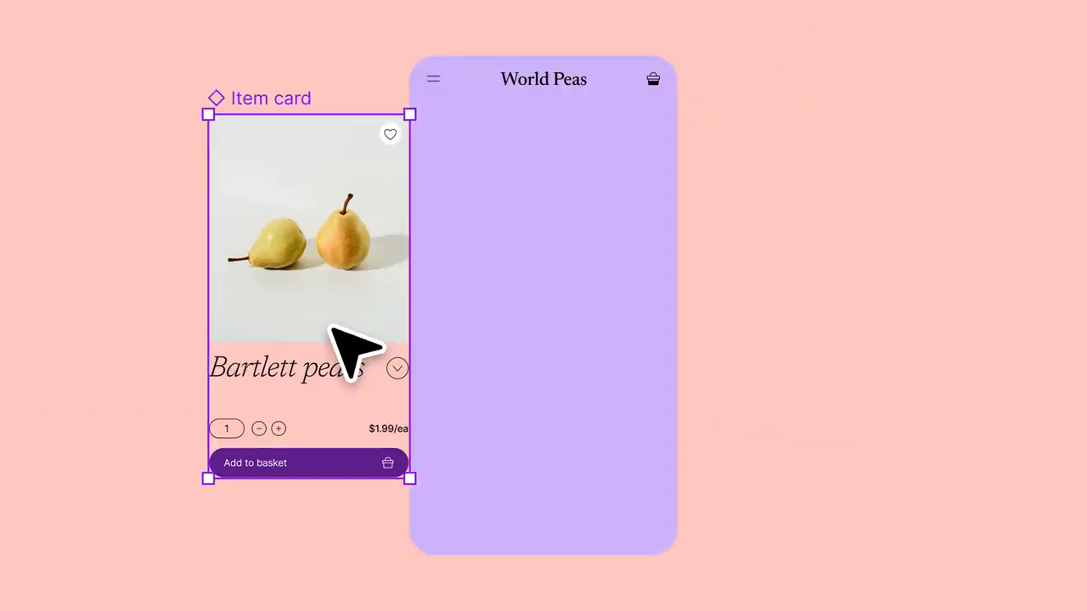
{"action": "left_click_drag", "start_coordinate": [332, 328], "coordinate": [557, 323]}
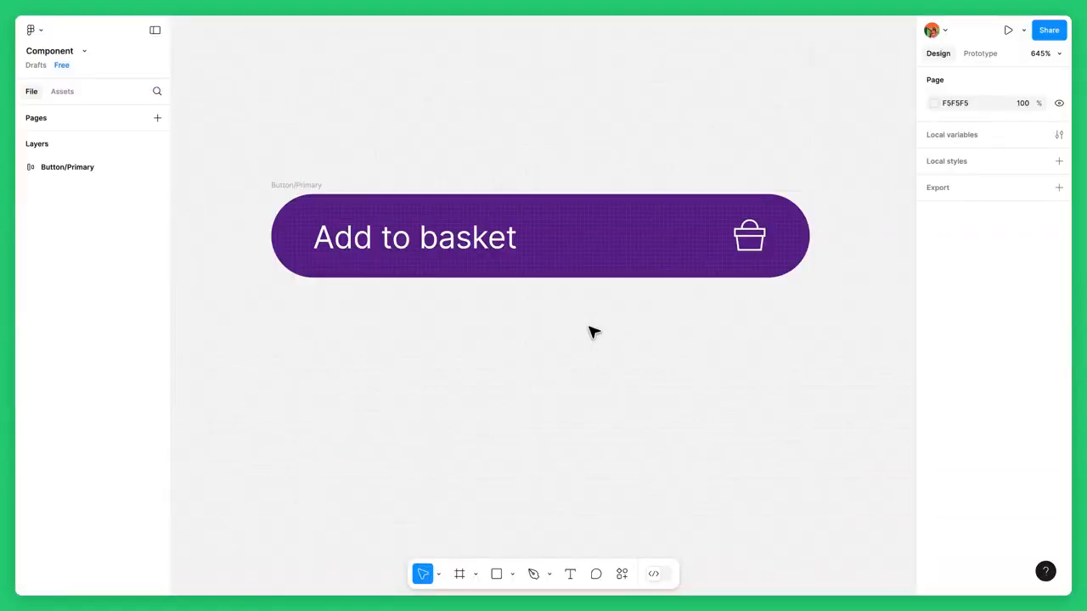
Convert the Button/Primary frame into a component
{"action": "left_click", "coordinate": [581, 268]}
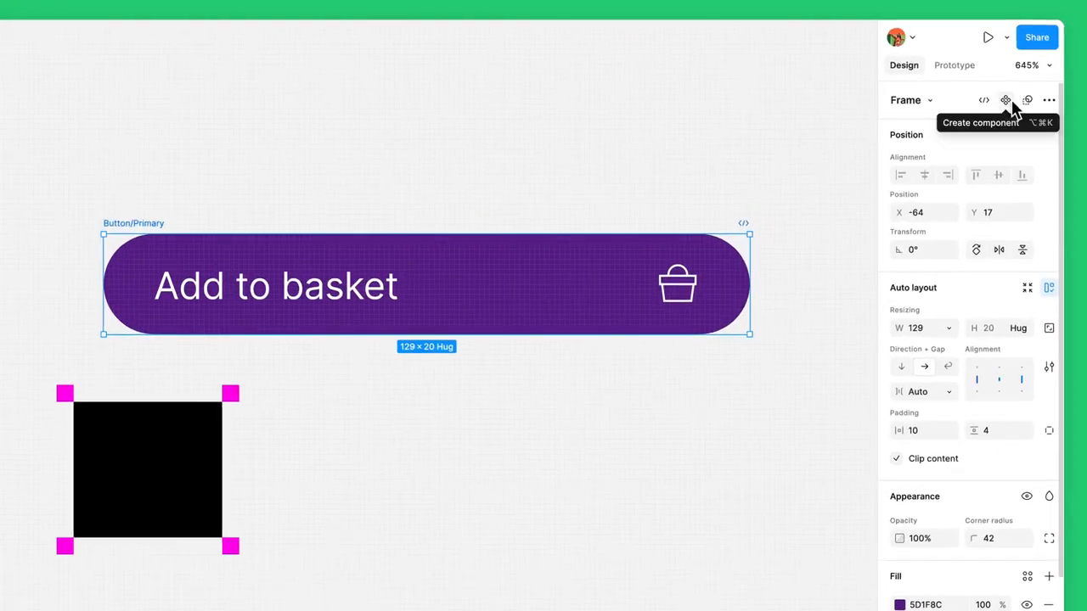
{"action": "left_click", "coordinate": [1010, 102]}
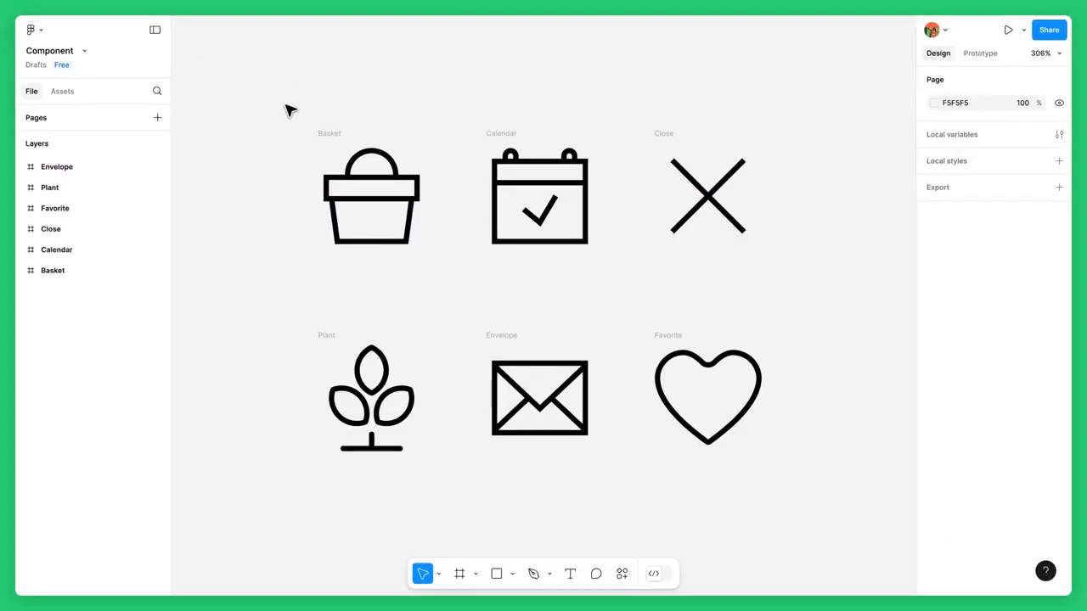
Select all six icon frames and turn them into separate components at once
{"action": "left_click_drag", "start_coordinate": [288, 110], "coordinate": [846, 504]}
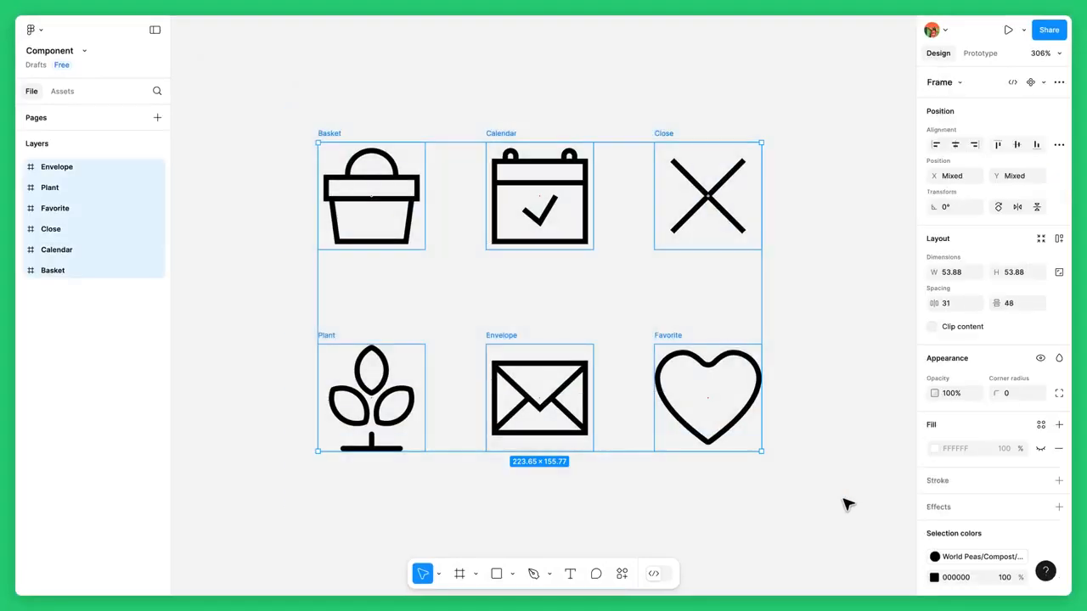
{"action": "left_click", "coordinate": [1042, 81]}
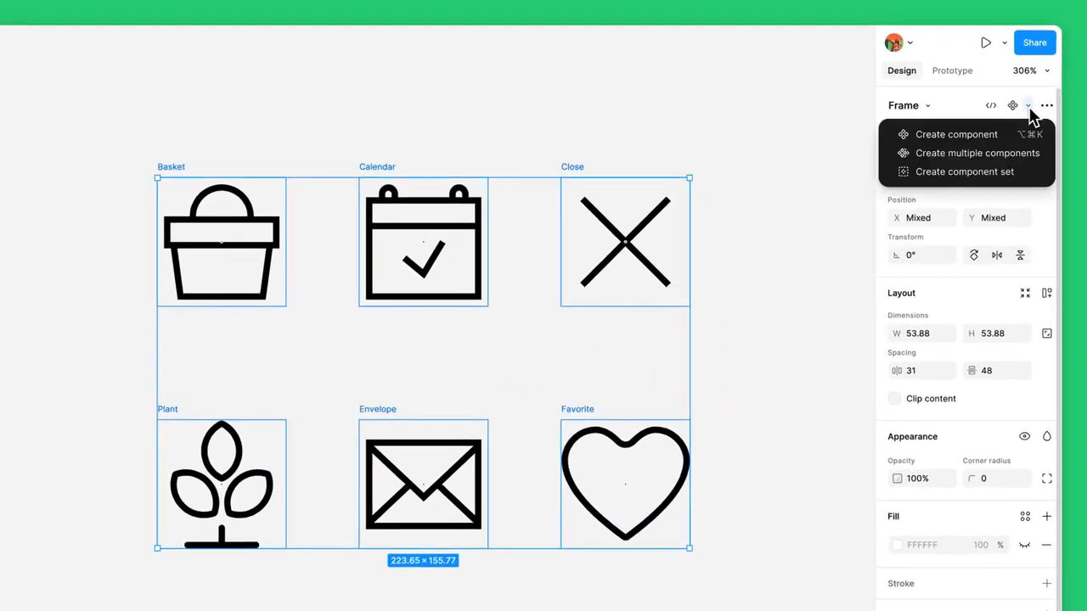
{"action": "left_click", "coordinate": [1022, 157]}
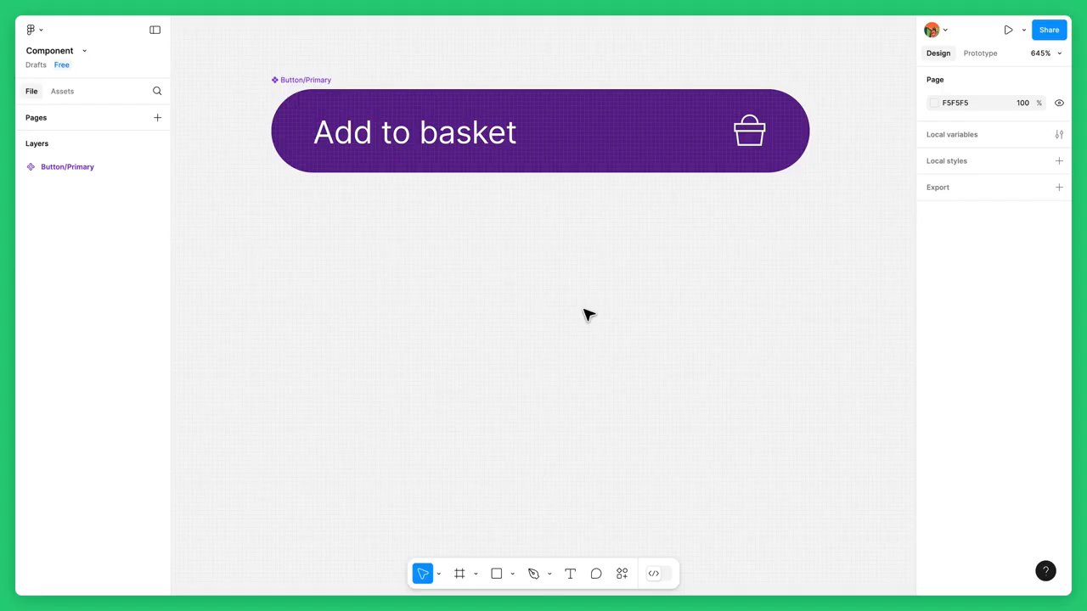
Duplicate the Button/Primary component to create an instance just below it
{"action": "left_click", "coordinate": [565, 127]}
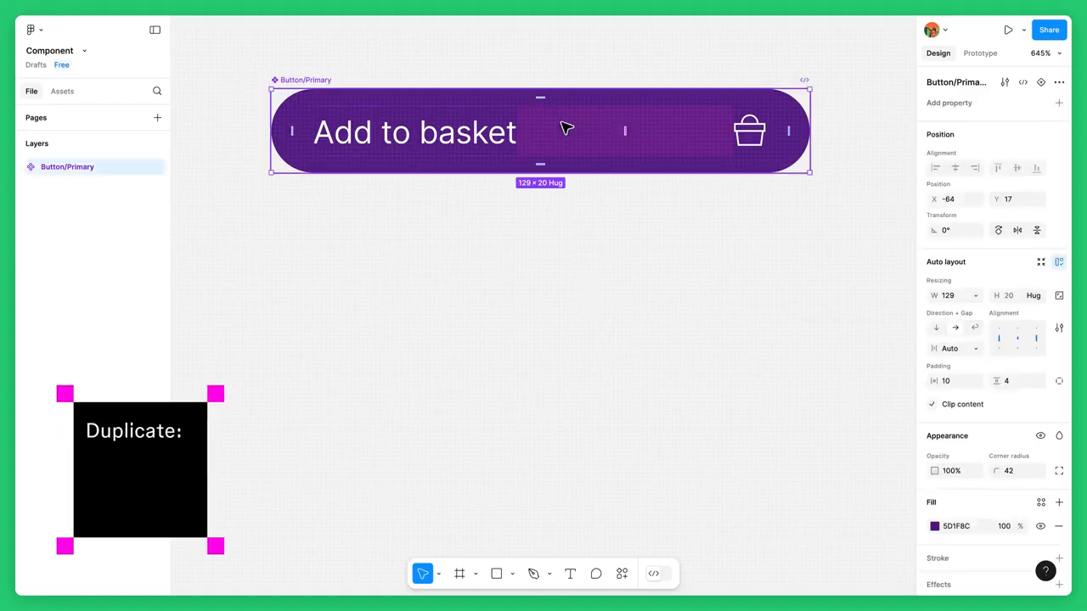
{"action": "left_click_drag", "start_coordinate": [566, 128], "coordinate": [569, 260]}
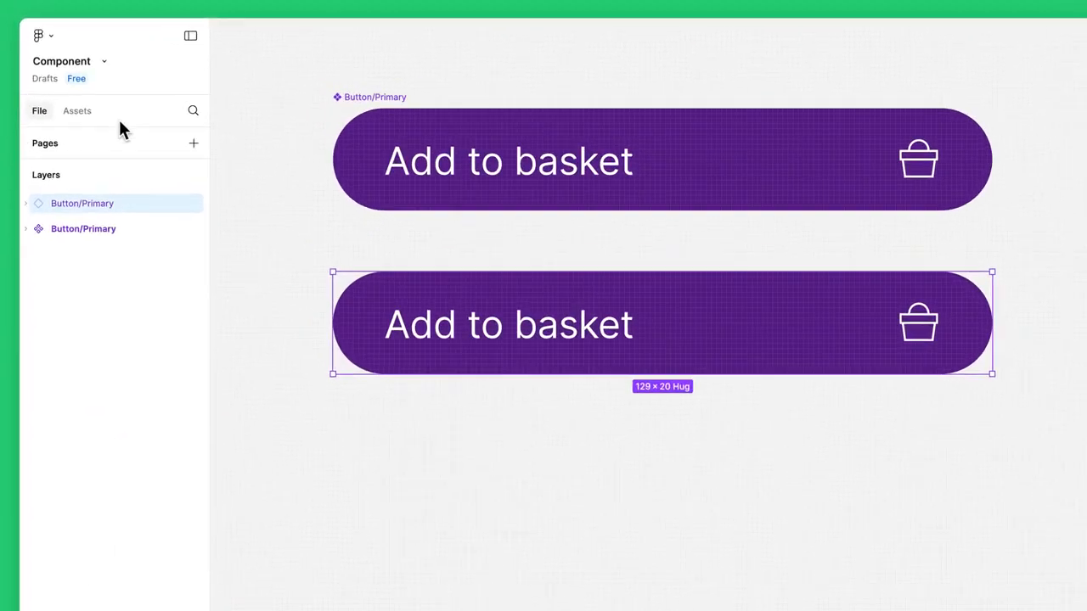
Place another instance of the Primary button from the file's assets below the existing buttons
{"action": "left_click", "coordinate": [76, 110]}
{"action": "left_click", "coordinate": [93, 204]}
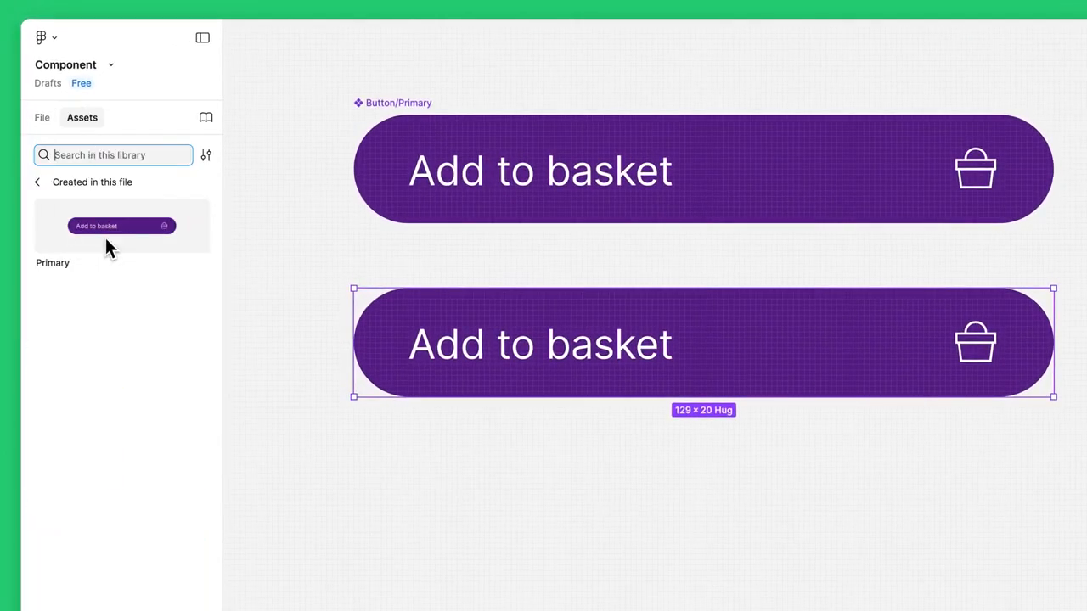
{"action": "left_click_drag", "start_coordinate": [106, 237], "coordinate": [704, 459]}
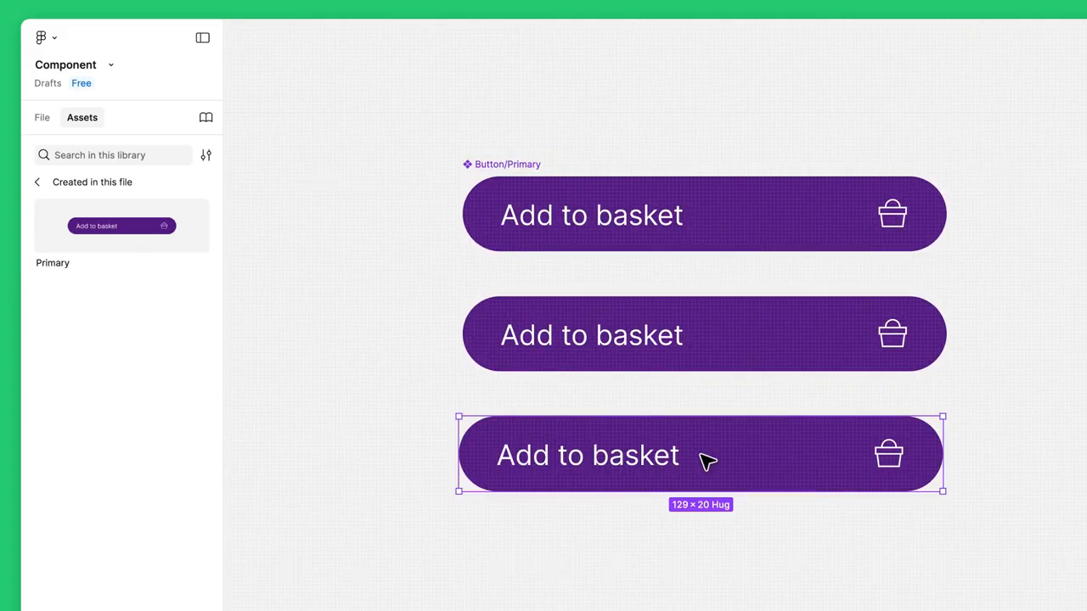
Change the main Button/Primary component's fill color to green 1F8C62
{"action": "left_click", "coordinate": [45, 119]}
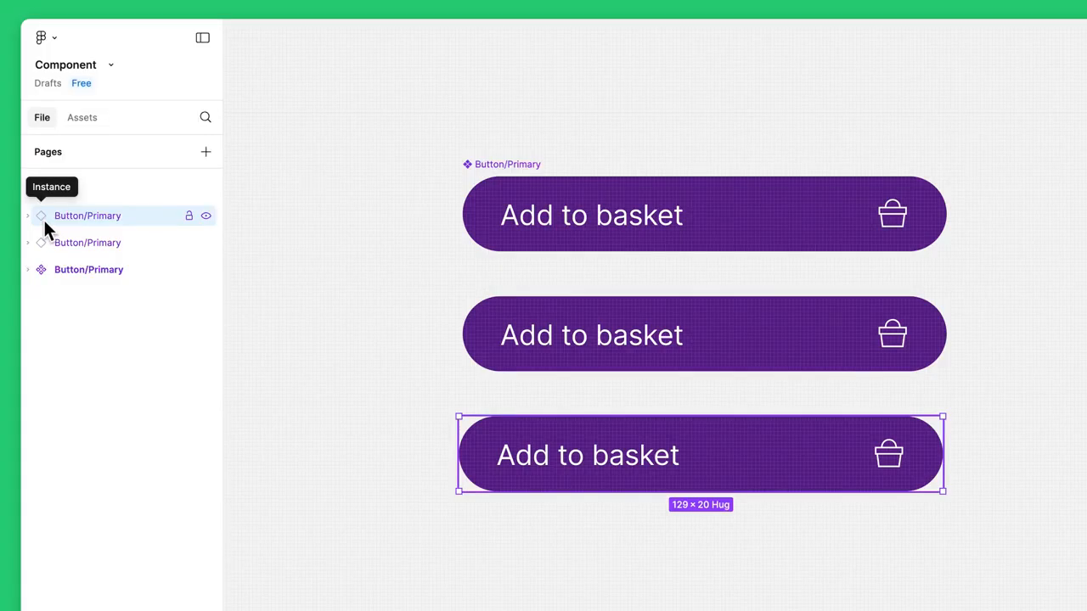
{"action": "left_click", "coordinate": [498, 239]}
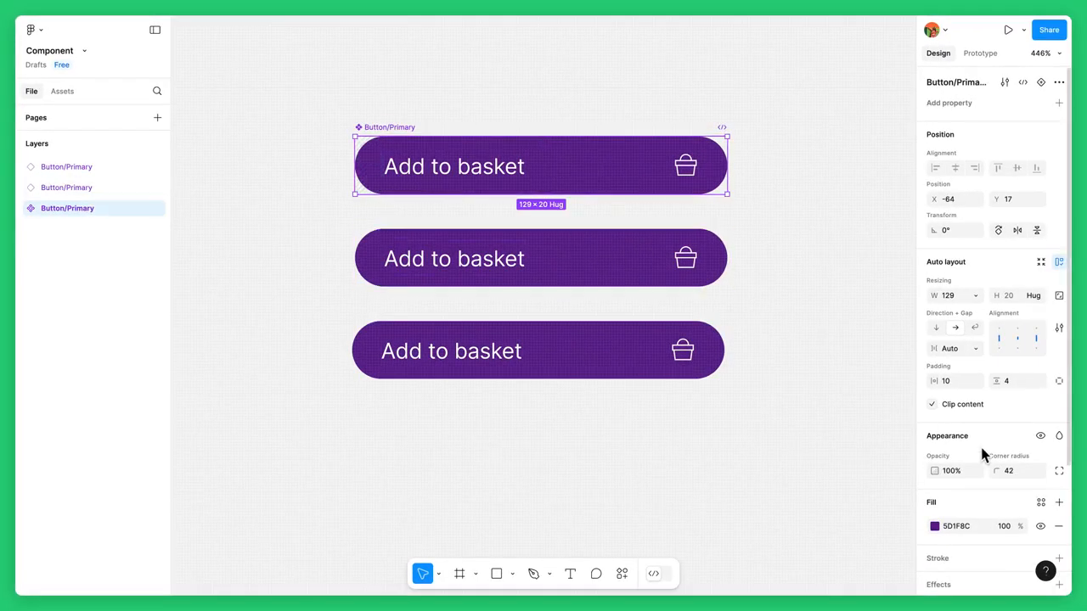
{"action": "scroll", "coordinate": [979, 444], "scroll_direction": "down", "scroll_amount": 3}
{"action": "left_click", "coordinate": [934, 424]}
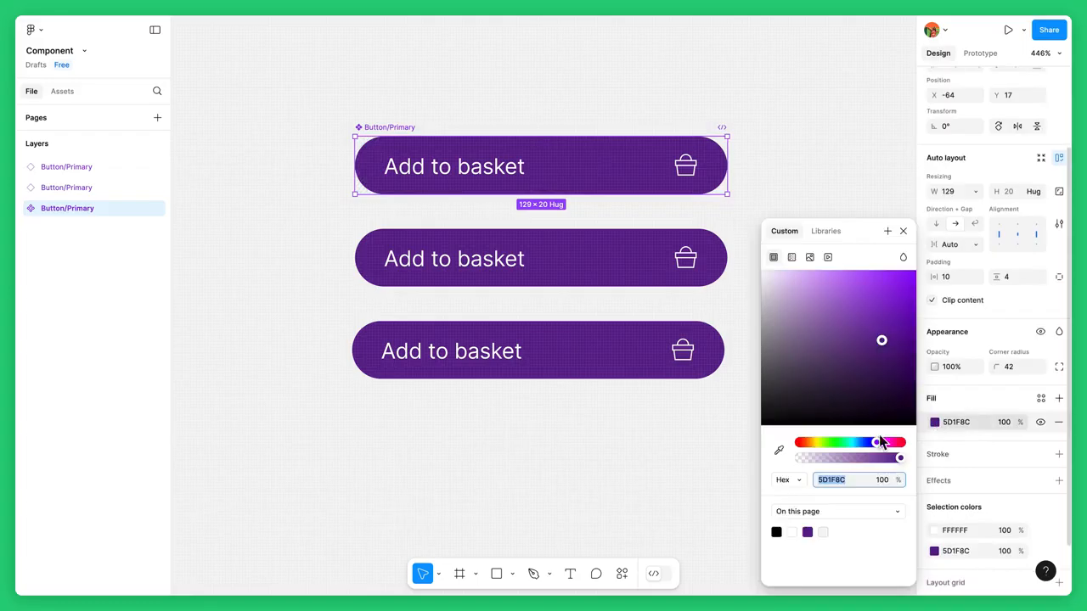
{"action": "left_click_drag", "start_coordinate": [878, 443], "coordinate": [845, 452]}
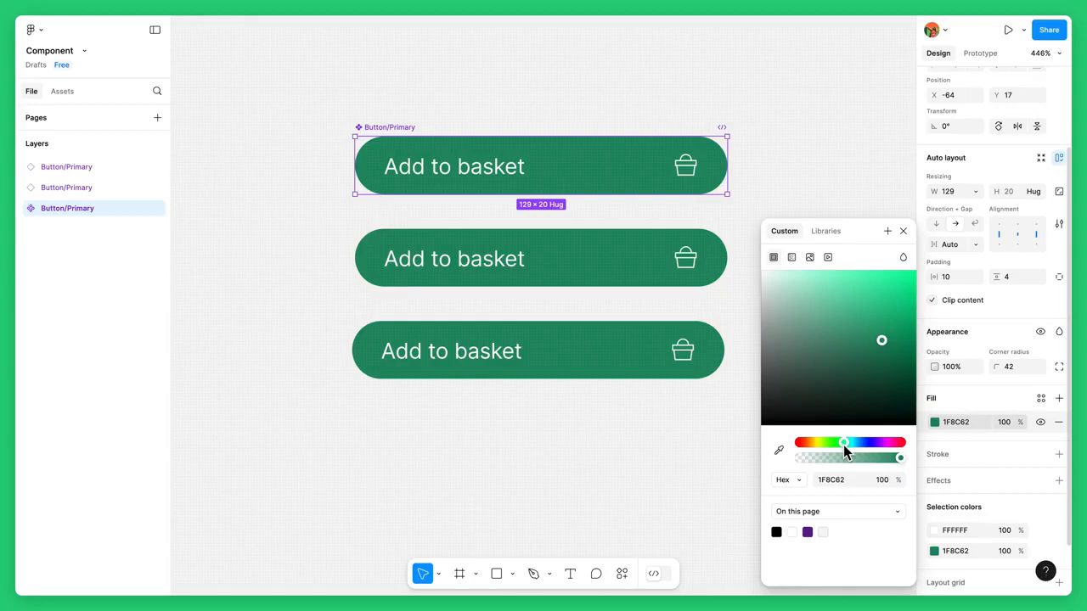
{"action": "left_click", "coordinate": [903, 231]}
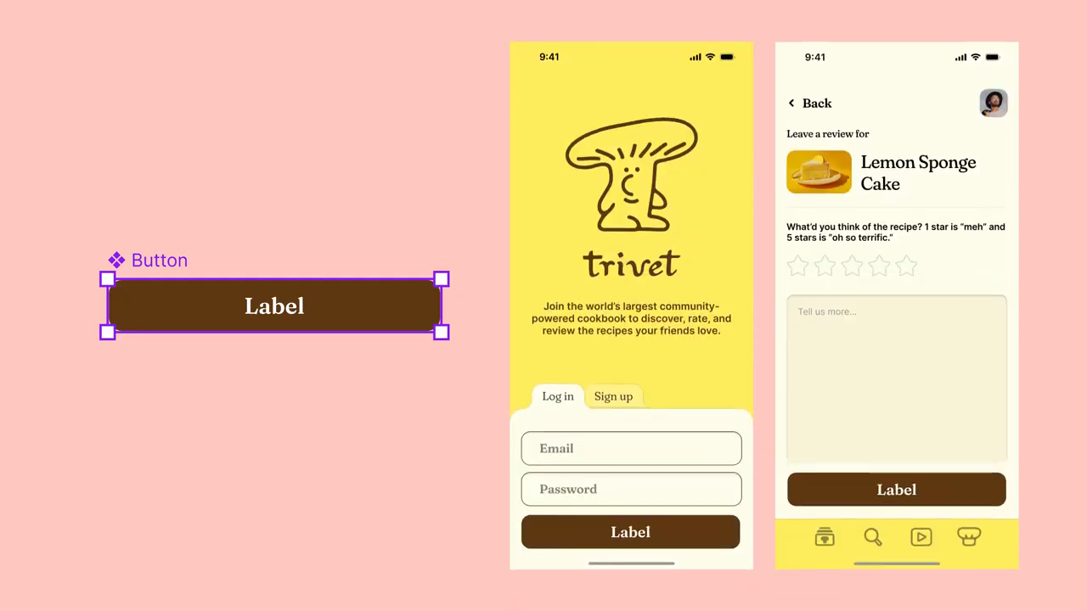
{"action": "double_click", "coordinate": [285, 319]}
{"action": "type", "text": "Log "}
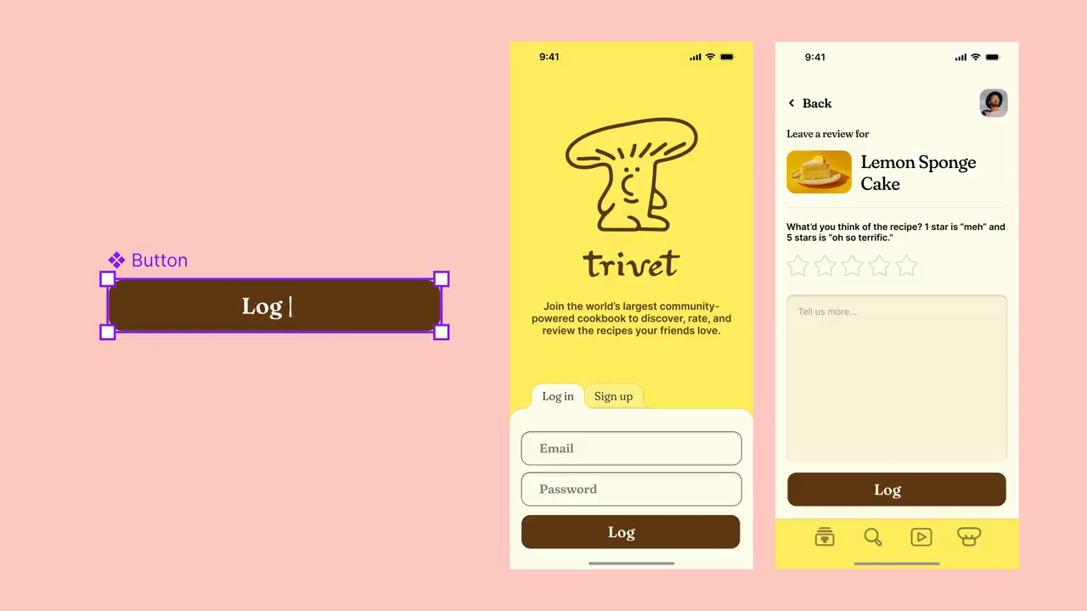
{"action": "type", "text": "in"}
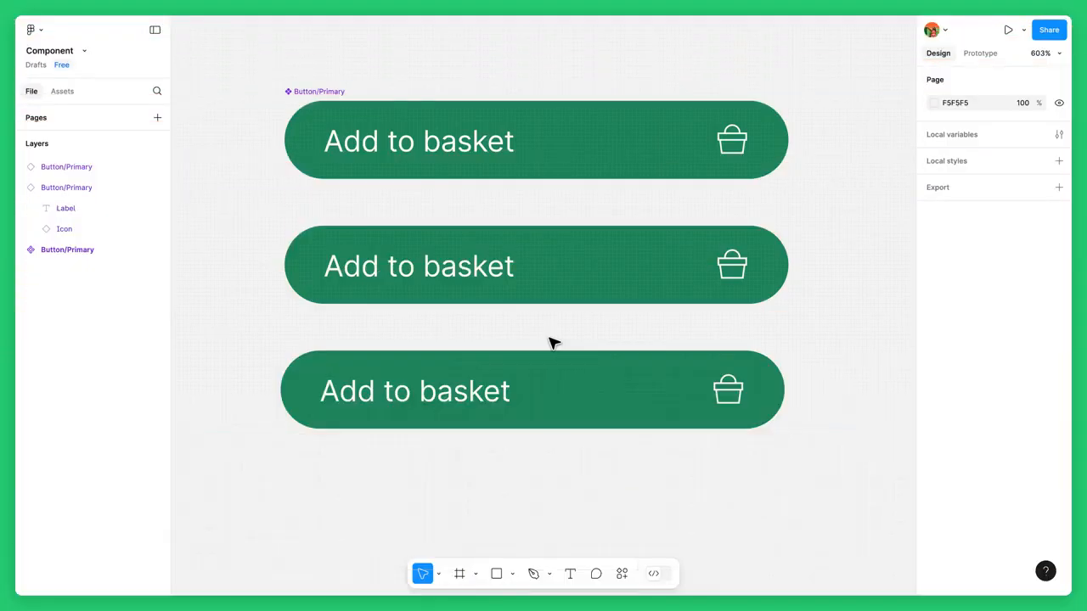
Change the middle instance's label text to Checkout
{"action": "left_click", "coordinate": [512, 286]}
{"action": "double_click", "coordinate": [485, 274]}
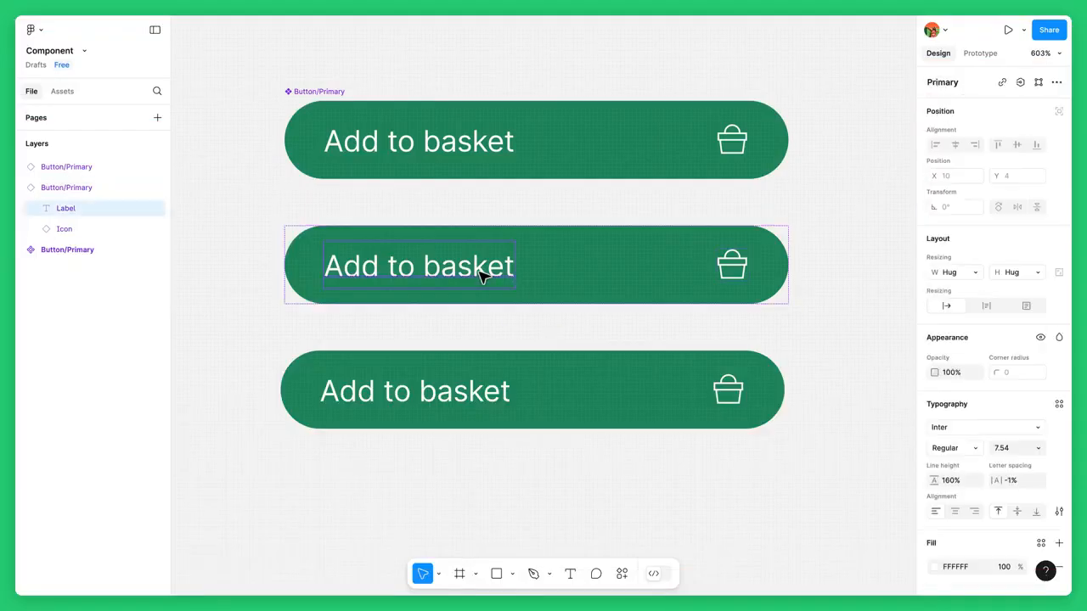
{"action": "type", "text": "Checkout"}
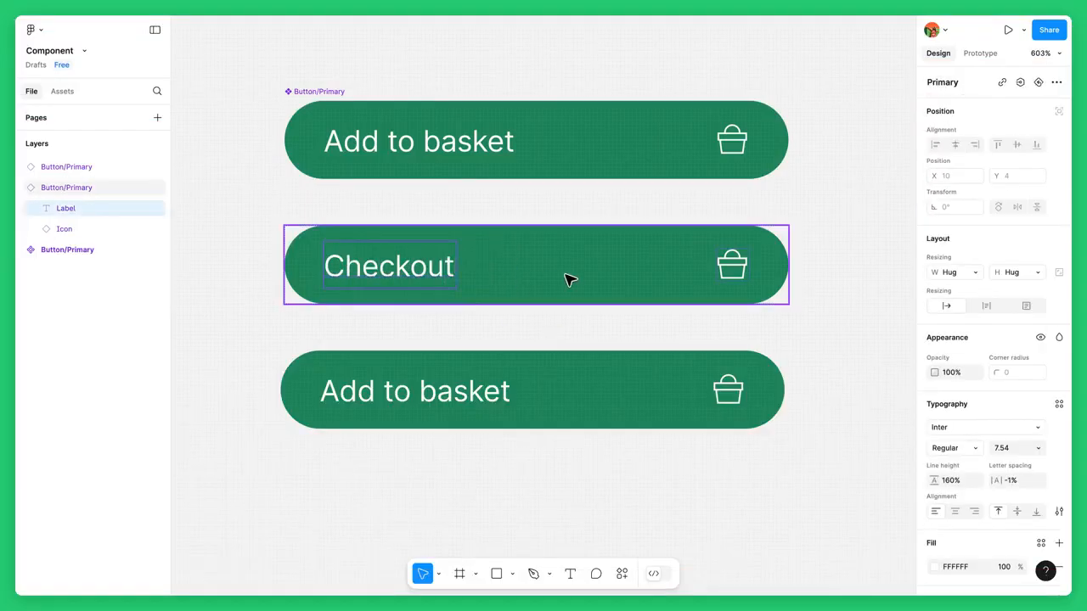
Recolor the middle instance's fill to brown 8C6D1F
{"action": "left_click", "coordinate": [573, 281]}
{"action": "left_click", "coordinate": [934, 518]}
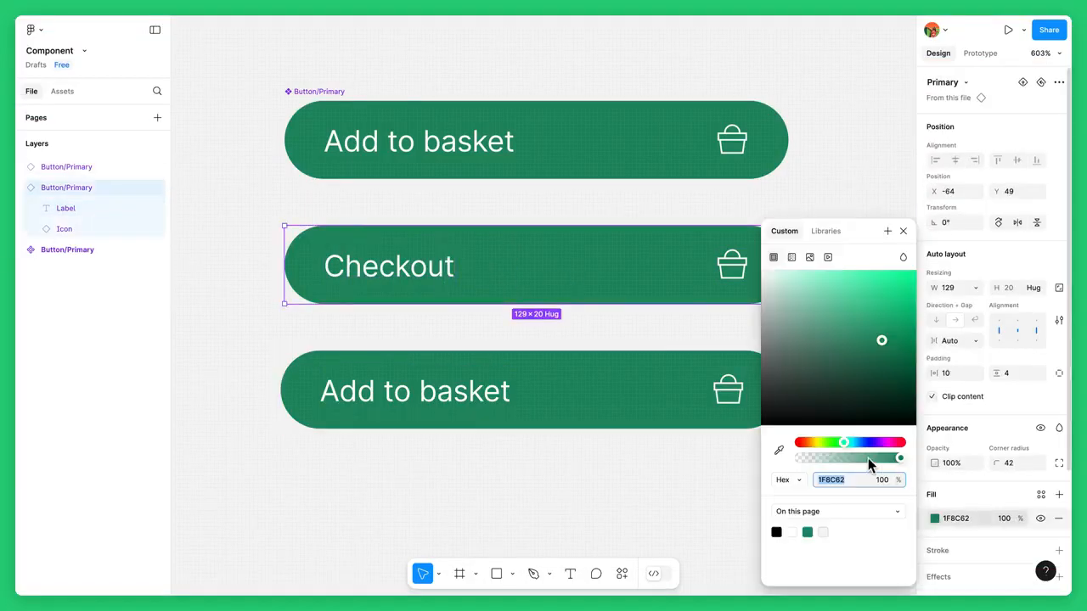
{"action": "left_click_drag", "start_coordinate": [843, 442], "coordinate": [810, 441]}
{"action": "left_click", "coordinate": [902, 231]}
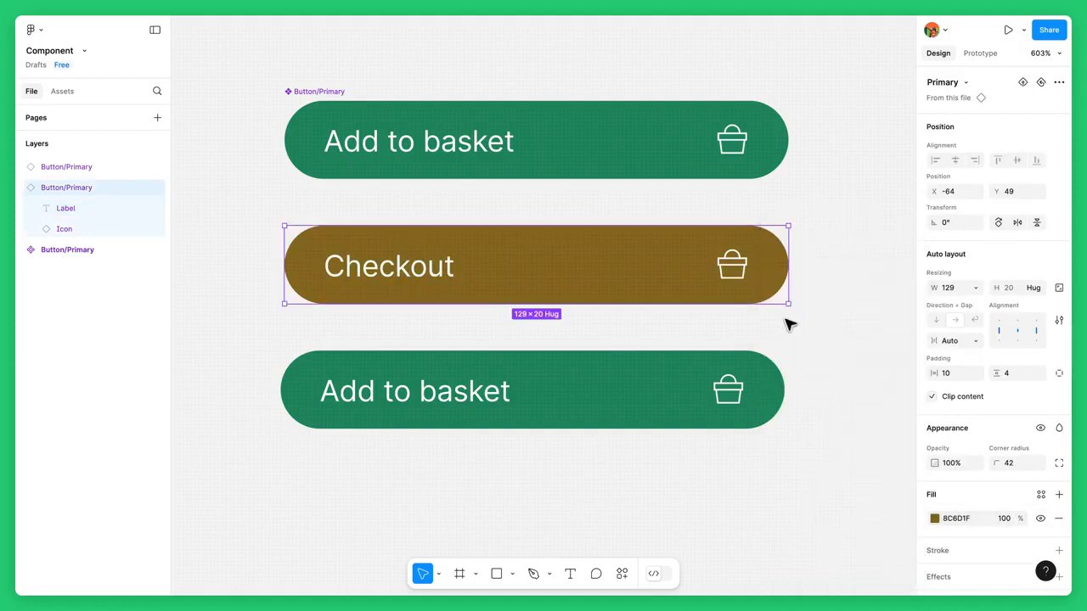
Add a black stroke to the bottom button instance
{"action": "left_click", "coordinate": [721, 363]}
{"action": "scroll", "coordinate": [962, 477], "scroll_direction": "down", "scroll_amount": 3}
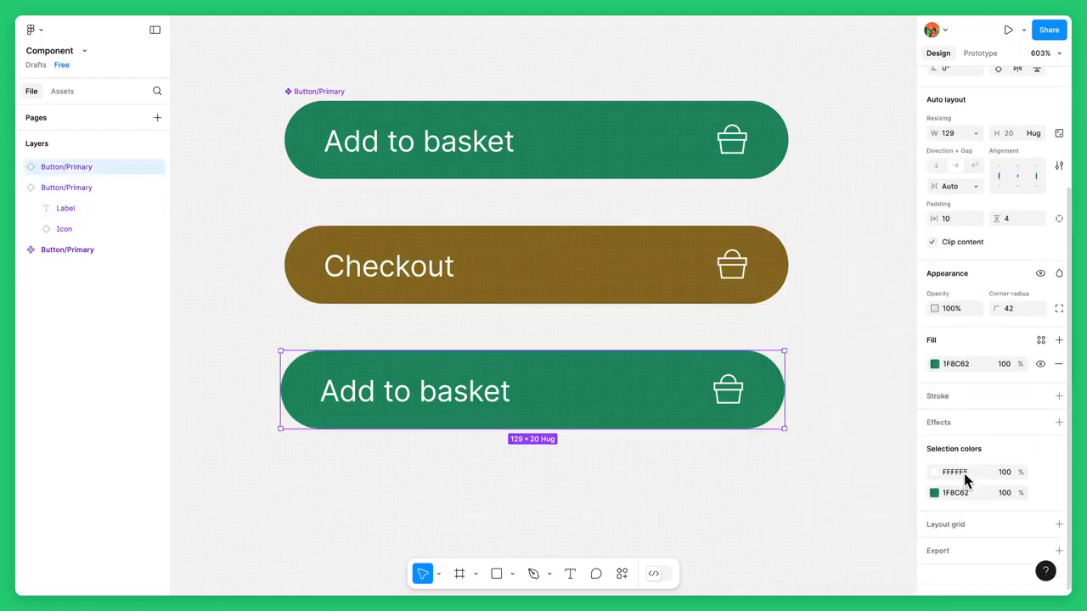
{"action": "left_click", "coordinate": [1057, 397]}
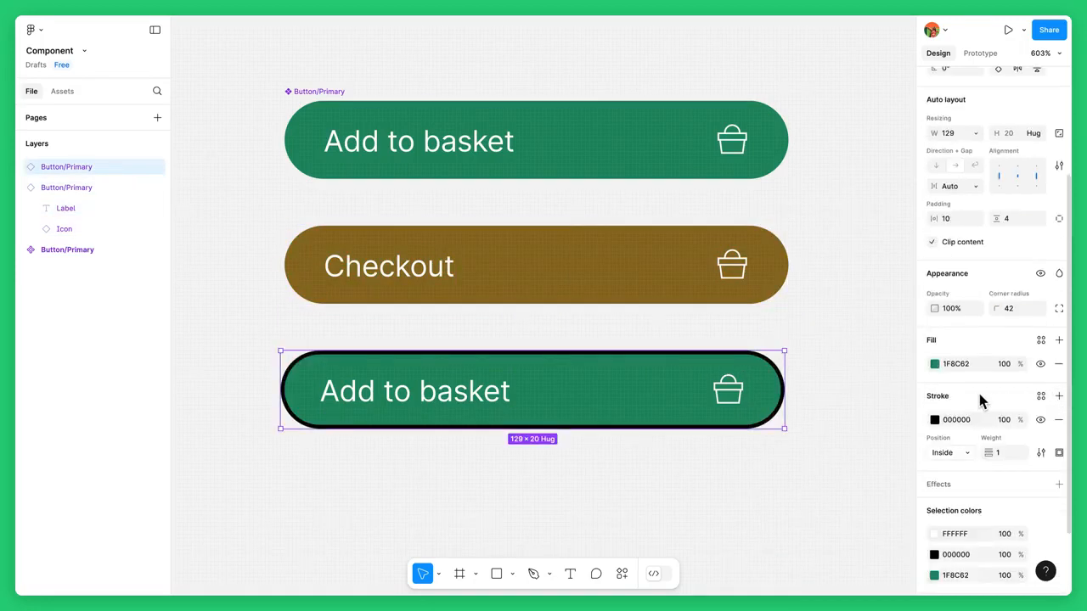
Narrow the bottom instance to a width of about 83 and move it to the right
{"action": "left_click_drag", "start_coordinate": [785, 382], "coordinate": [608, 380]}
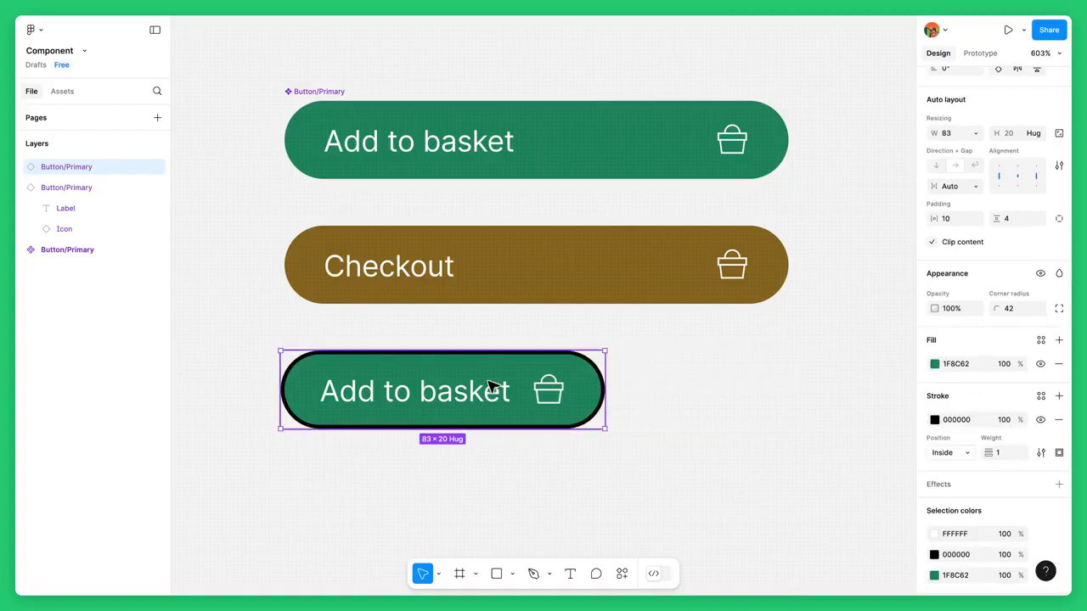
{"action": "left_click_drag", "start_coordinate": [493, 388], "coordinate": [577, 389]}
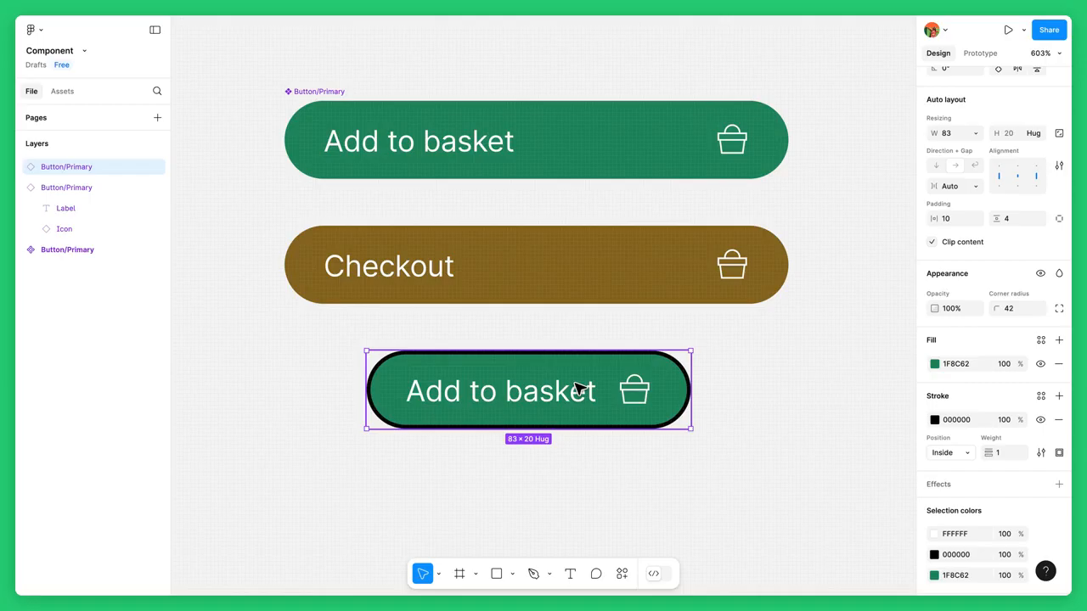
Reset all overrides on the middle Checkout instance
{"action": "left_click", "coordinate": [574, 286]}
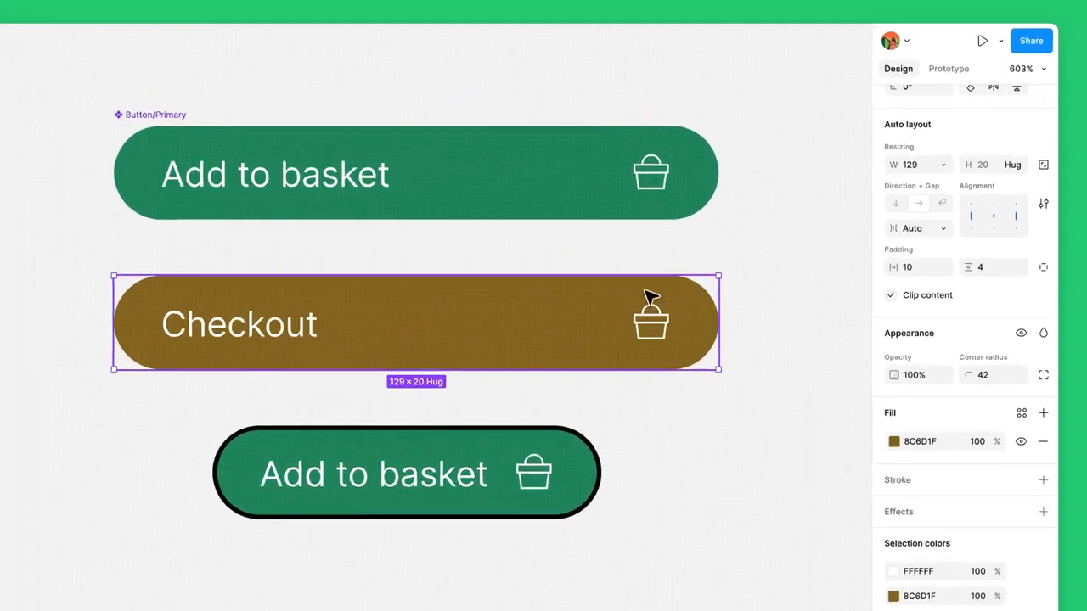
{"action": "scroll", "coordinate": [956, 120], "scroll_direction": "up", "scroll_amount": 5}
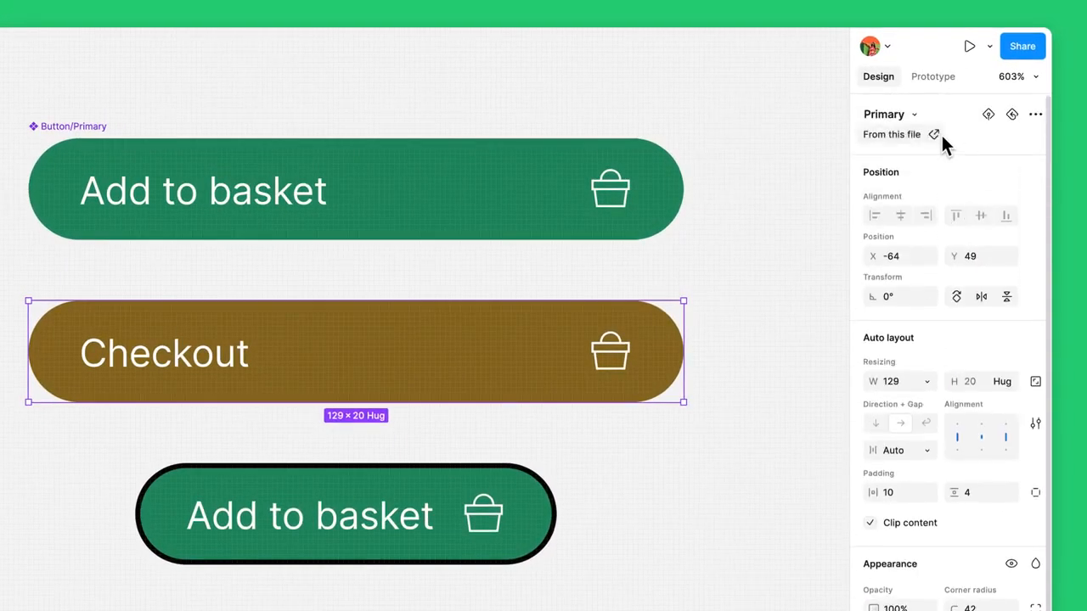
{"action": "left_click", "coordinate": [1010, 114]}
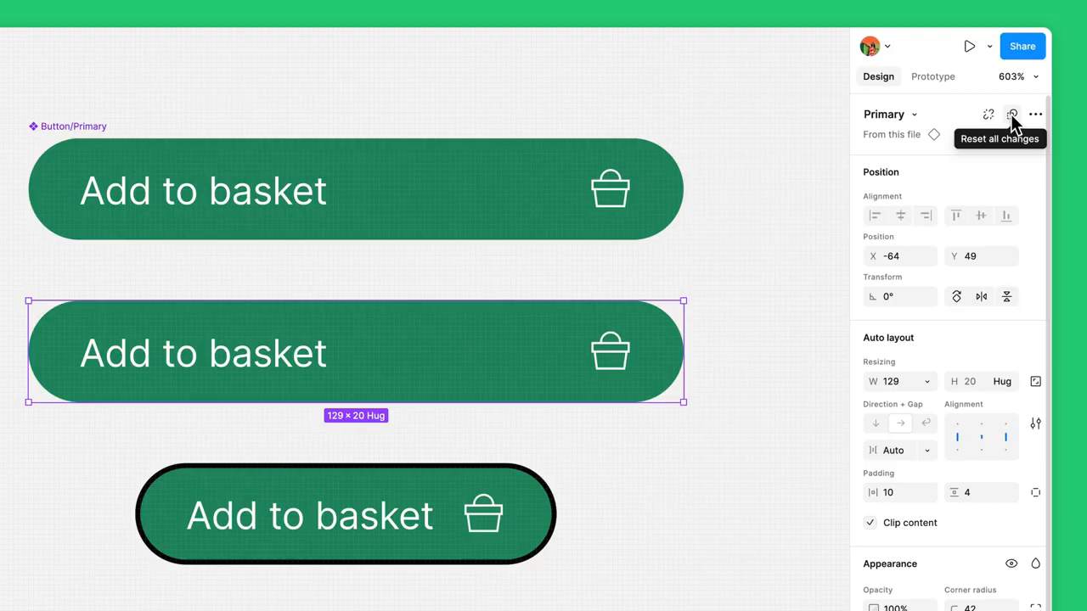
Push the bottom button instance's changes to the main component
{"action": "left_click", "coordinate": [535, 491]}
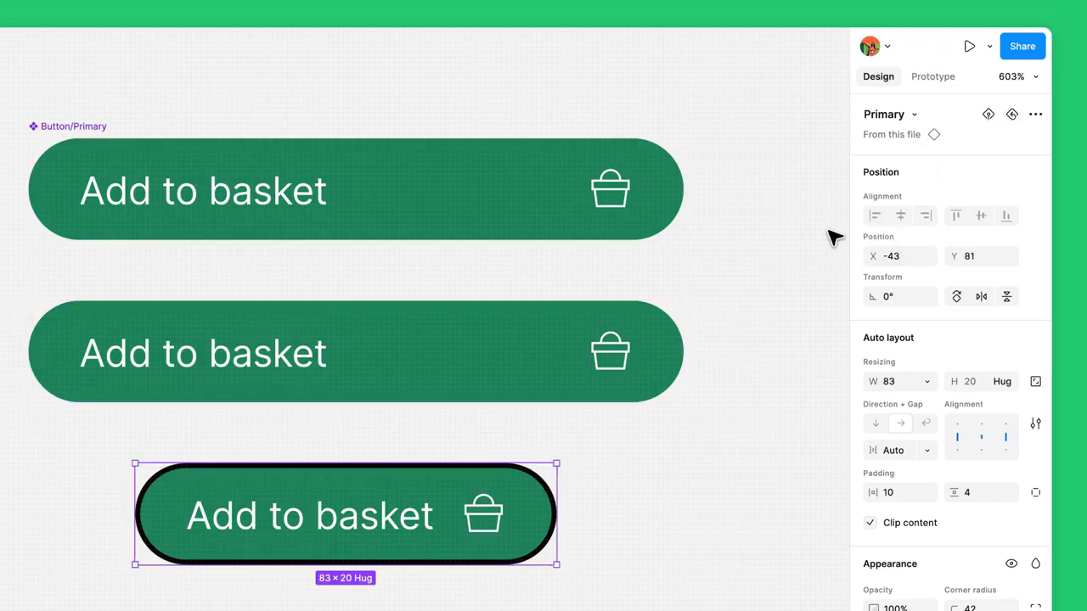
{"action": "left_click", "coordinate": [990, 114]}
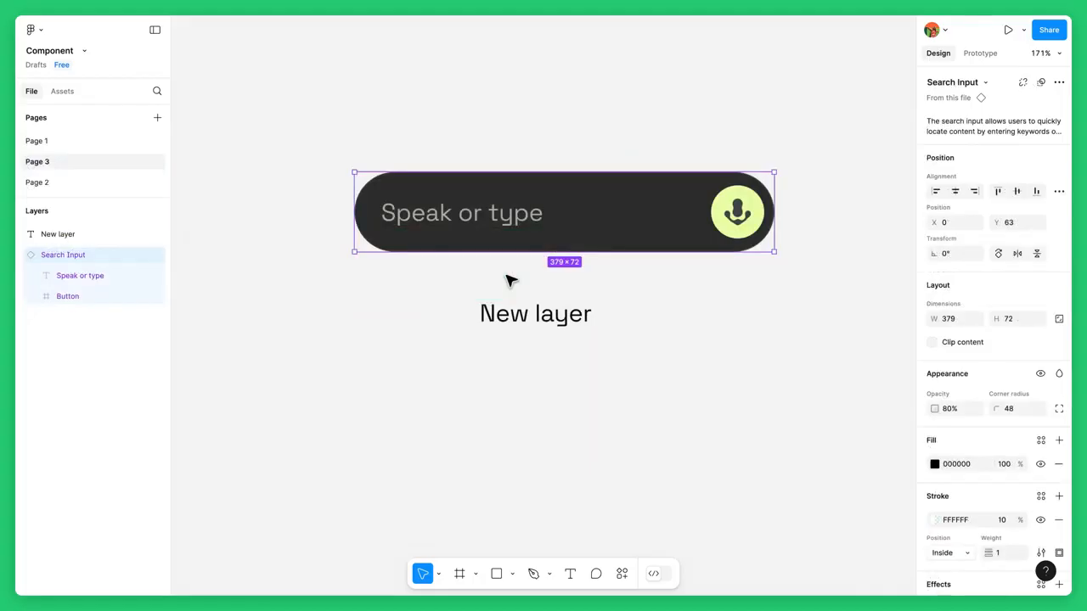
Try to drag the Speak or type layer out of the Search Input instance and reorder its layers
{"action": "left_click", "coordinate": [83, 237]}
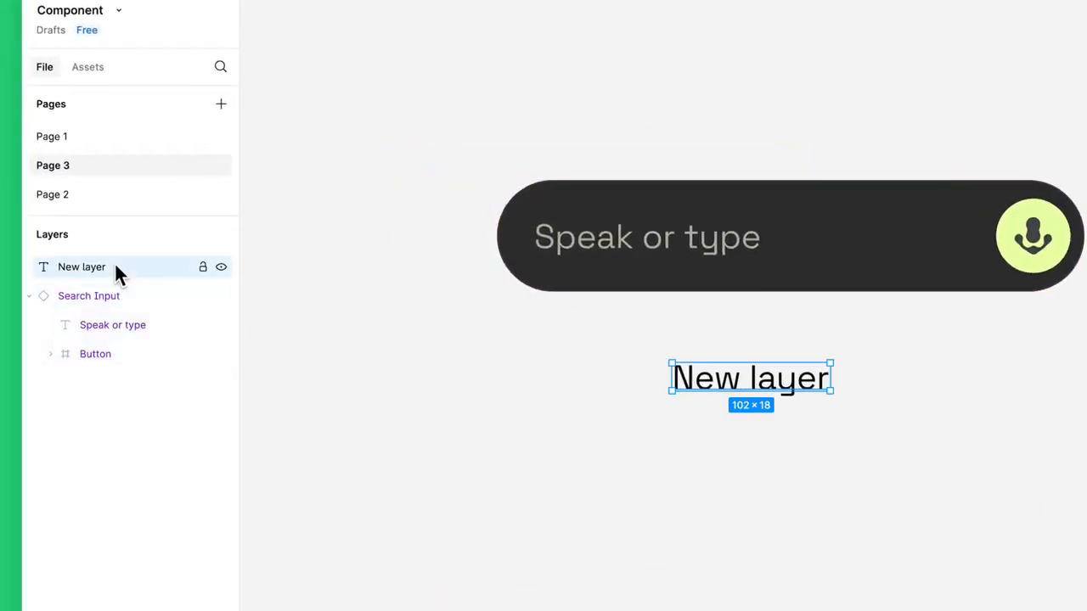
{"action": "left_click", "coordinate": [132, 325]}
{"action": "left_click_drag", "start_coordinate": [133, 325], "coordinate": [152, 269]}
{"action": "left_click_drag", "start_coordinate": [137, 316], "coordinate": [124, 363]}
{"action": "left_click", "coordinate": [124, 356]}
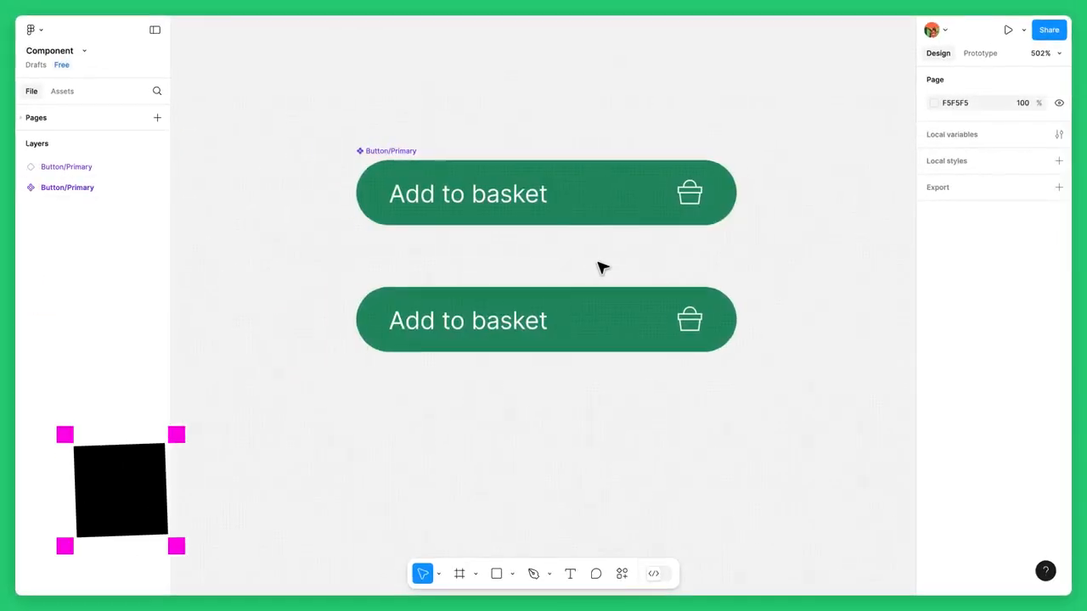
Detach the lower Add to basket button from its main component
{"action": "left_click", "coordinate": [586, 306]}
{"action": "right_click", "coordinate": [583, 309]}
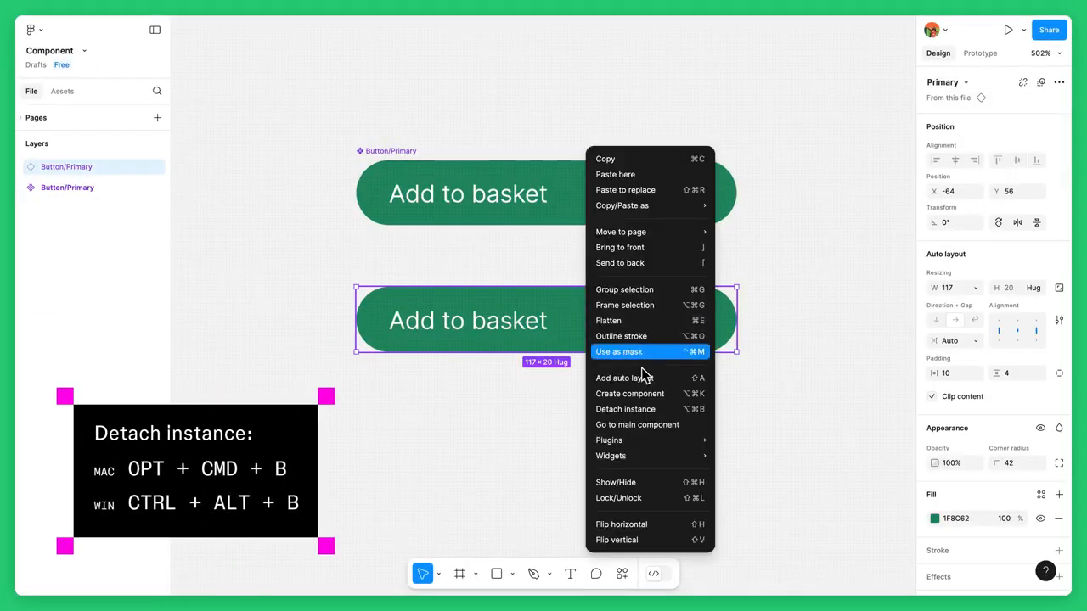
{"action": "left_click", "coordinate": [665, 413]}
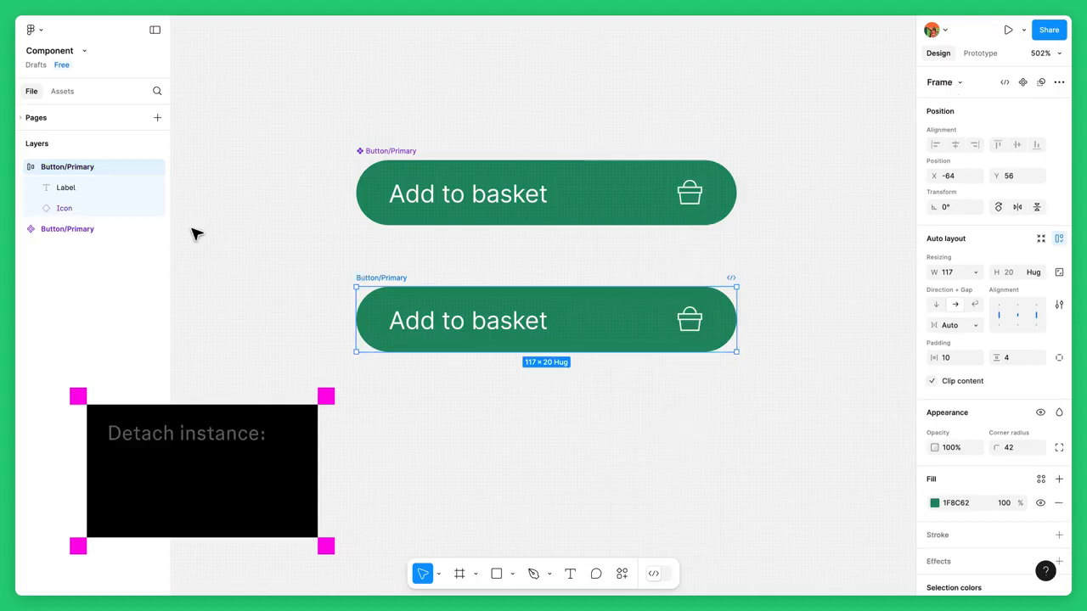
Move the Icon layer above Label in the detached button so the basket icon sits before the text
{"action": "left_click", "coordinate": [126, 207]}
{"action": "left_click_drag", "start_coordinate": [127, 206], "coordinate": [131, 184]}
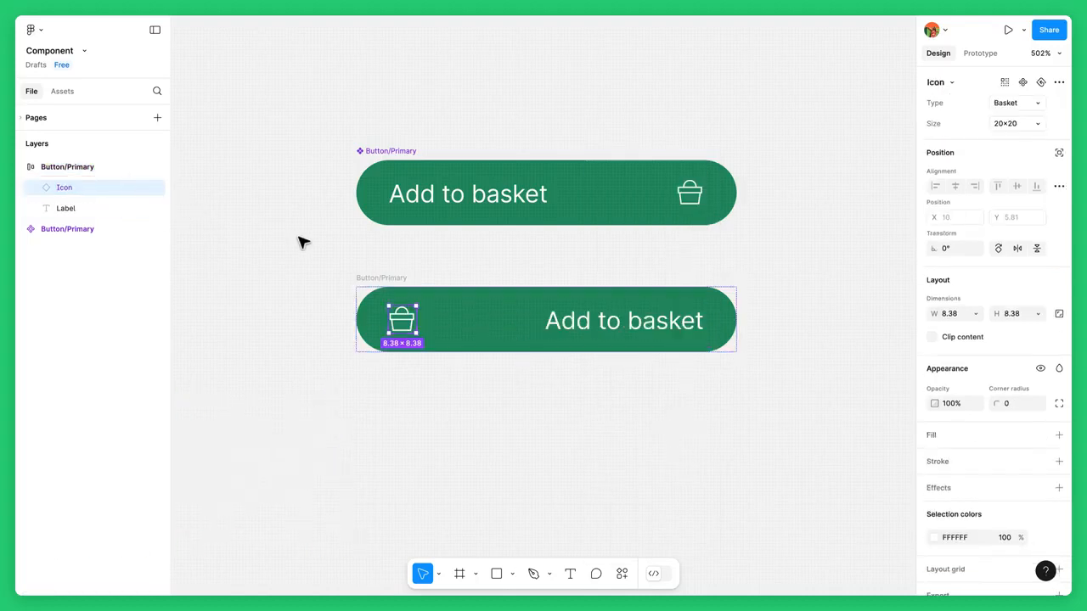
{"action": "left_click", "coordinate": [533, 274]}
Recolor the main Button/Primary component's fill to orange CF6E3E
{"action": "left_click", "coordinate": [596, 211]}
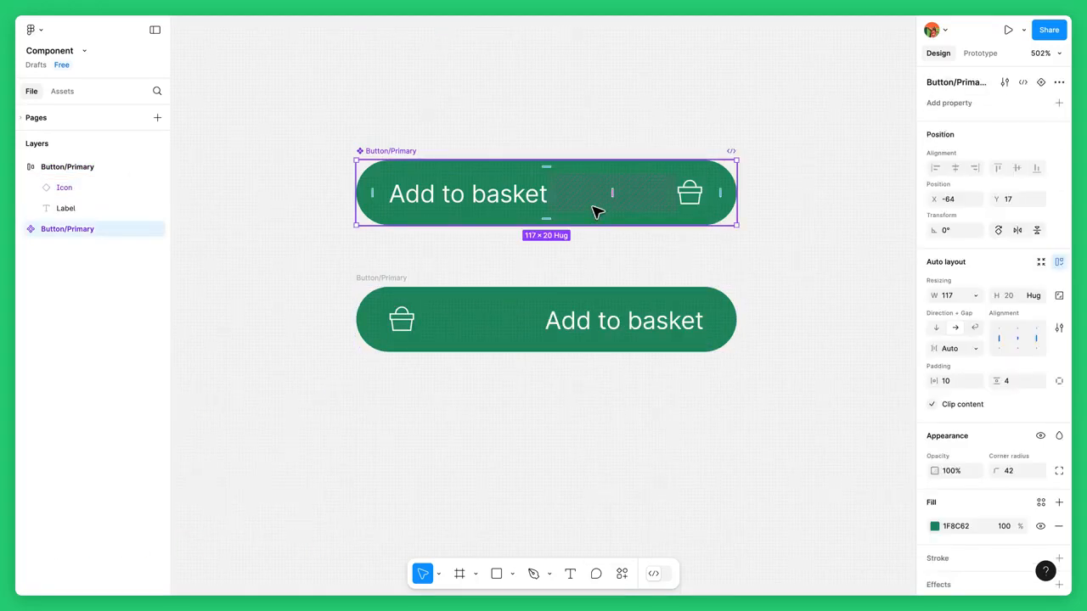
{"action": "left_click", "coordinate": [934, 525]}
{"action": "left_click", "coordinate": [814, 445]}
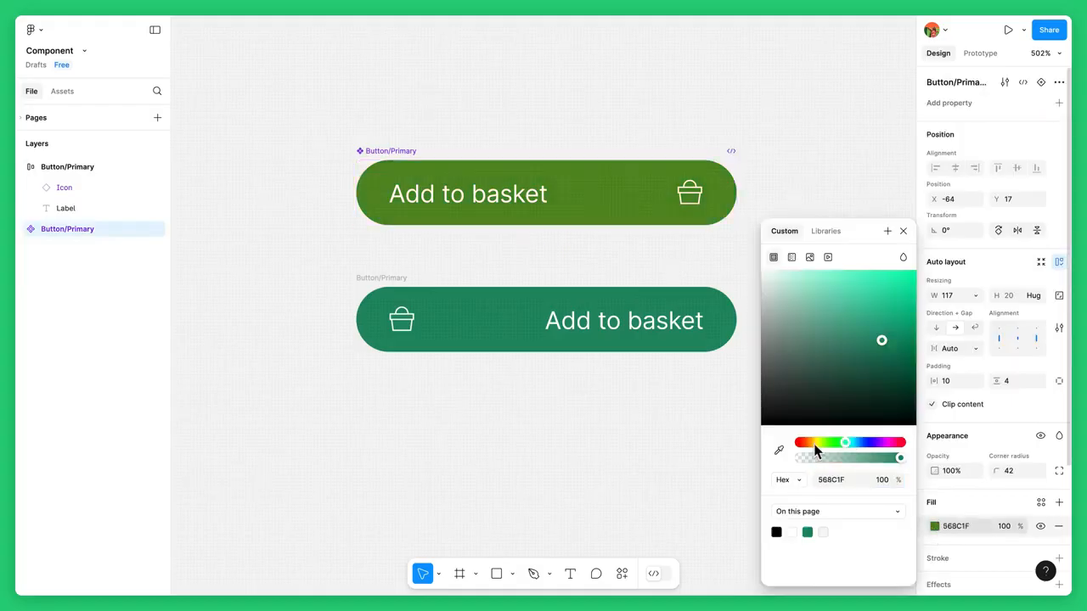
{"action": "left_click_drag", "start_coordinate": [814, 445], "coordinate": [804, 443]}
{"action": "left_click", "coordinate": [869, 301]}
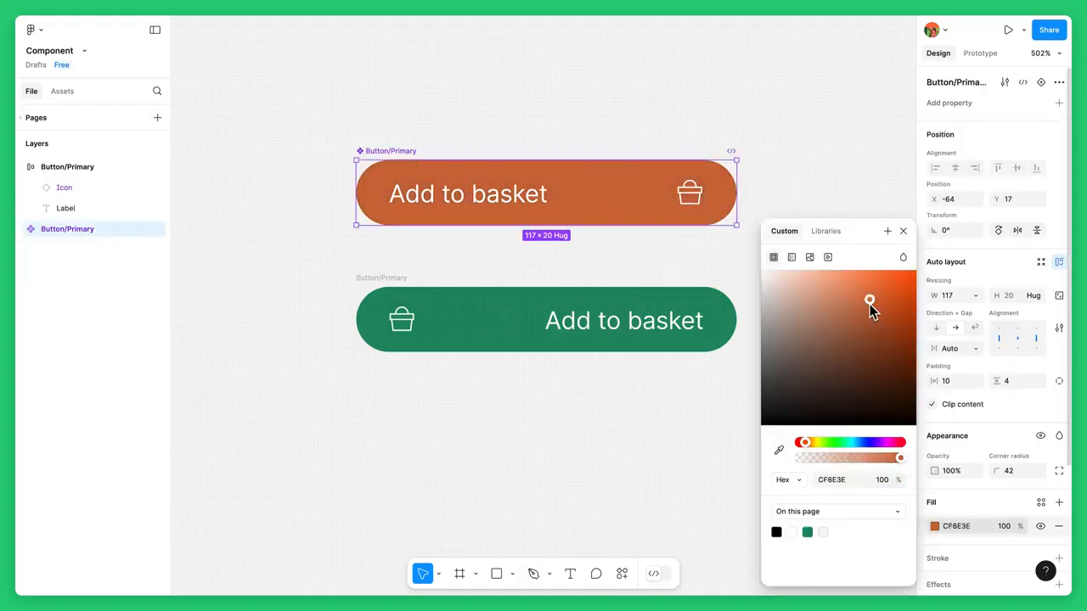
{"action": "left_click", "coordinate": [902, 232]}
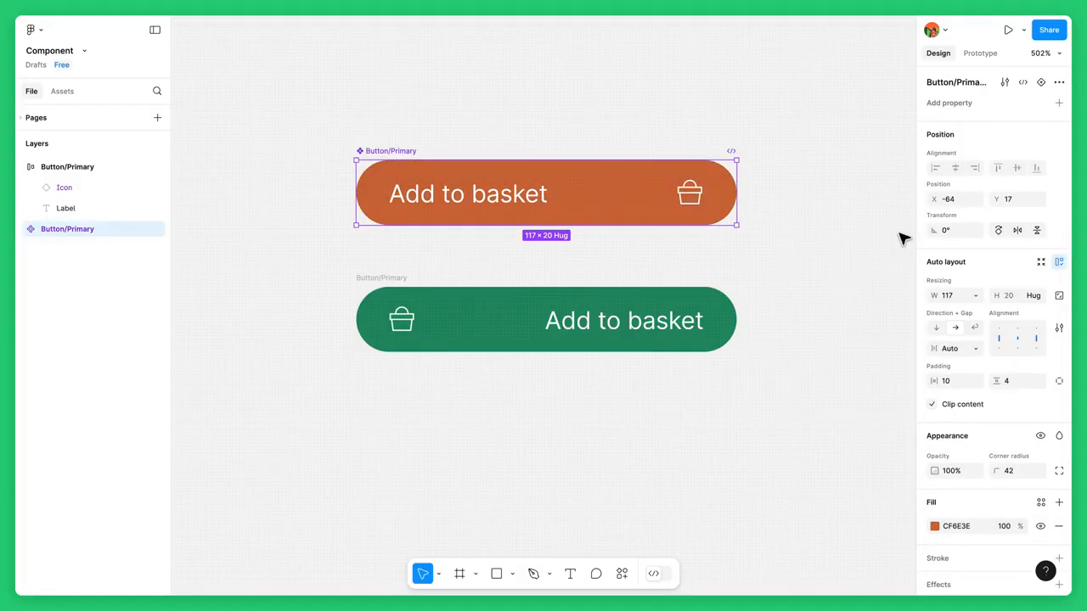
Undo the fill change, the icon reordering and the detach
{"action": "left_click", "coordinate": [735, 336]}
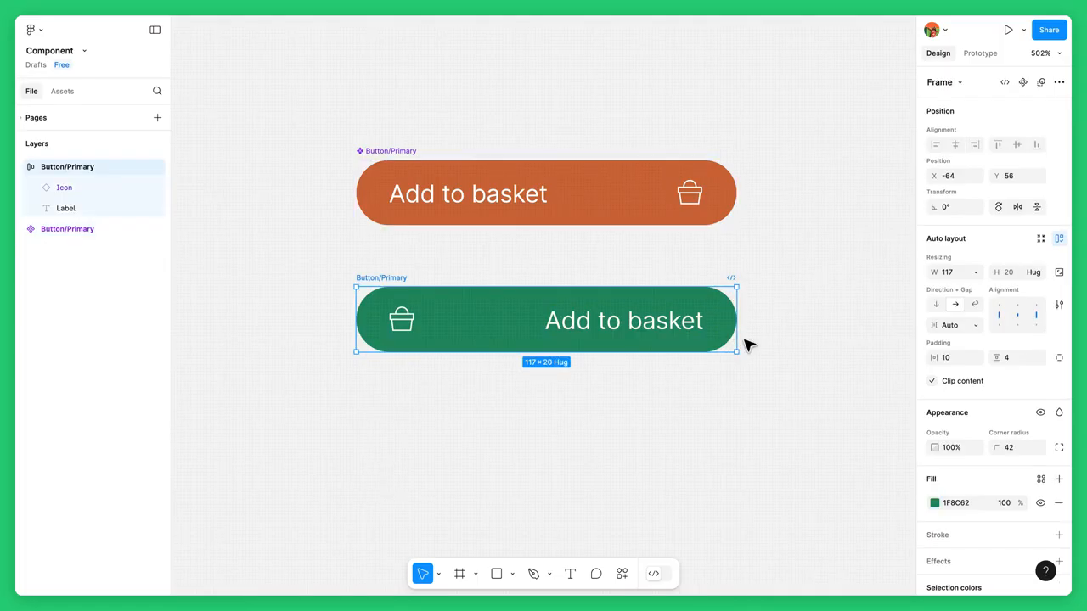
{"action": "key", "text": "ctrl+z"}
{"action": "key", "text": "ctrl+z"}
{"action": "key", "text": "ctrl+z"}
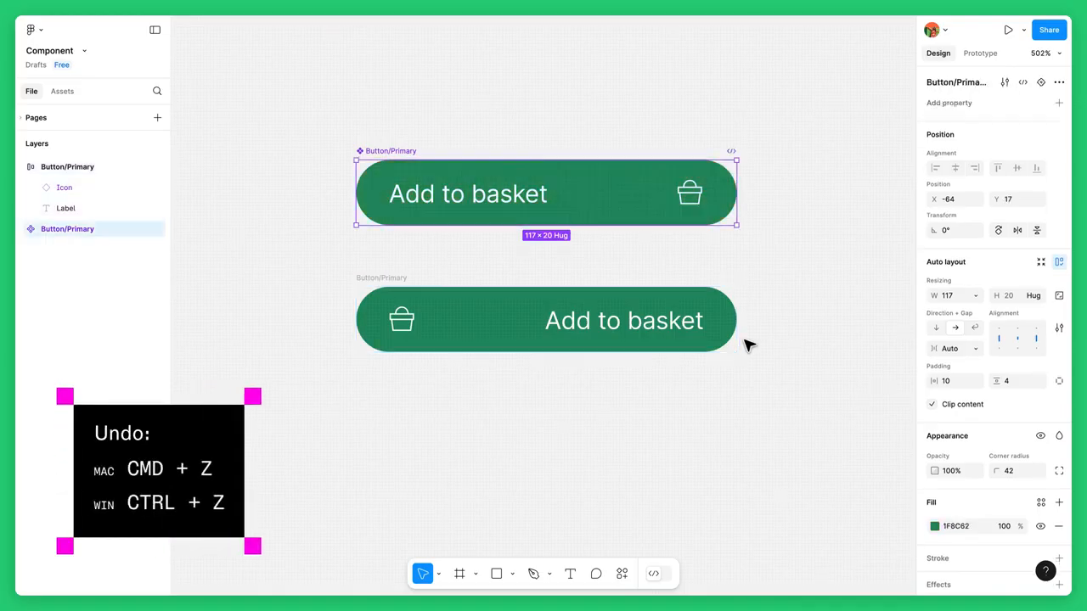
{"action": "key", "text": "ctrl+z"}
{"action": "key", "text": "ctrl+z"}
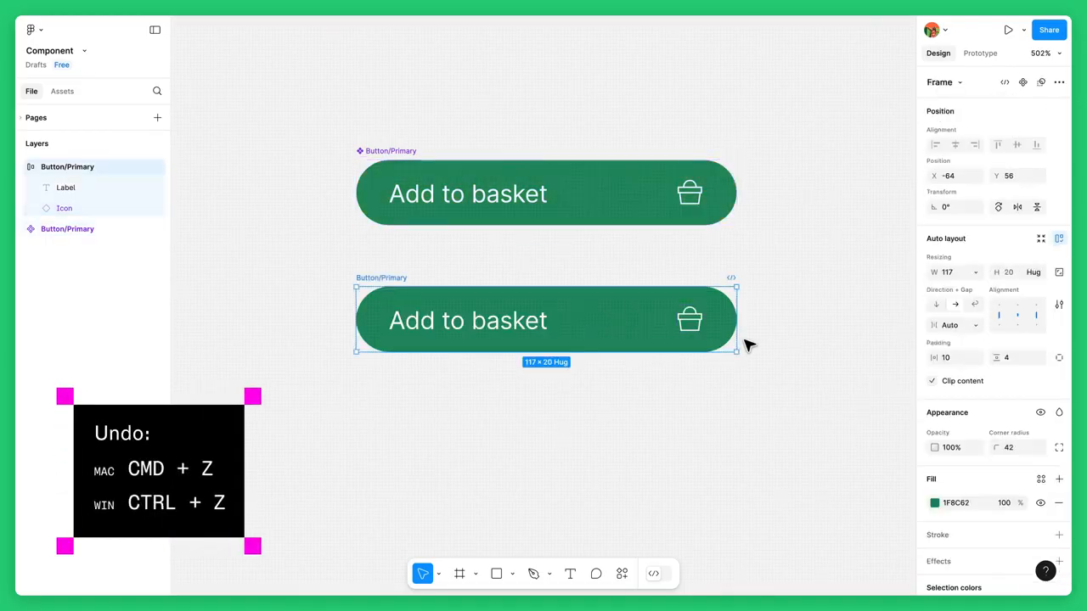
{"action": "key", "text": "ctrl+z"}
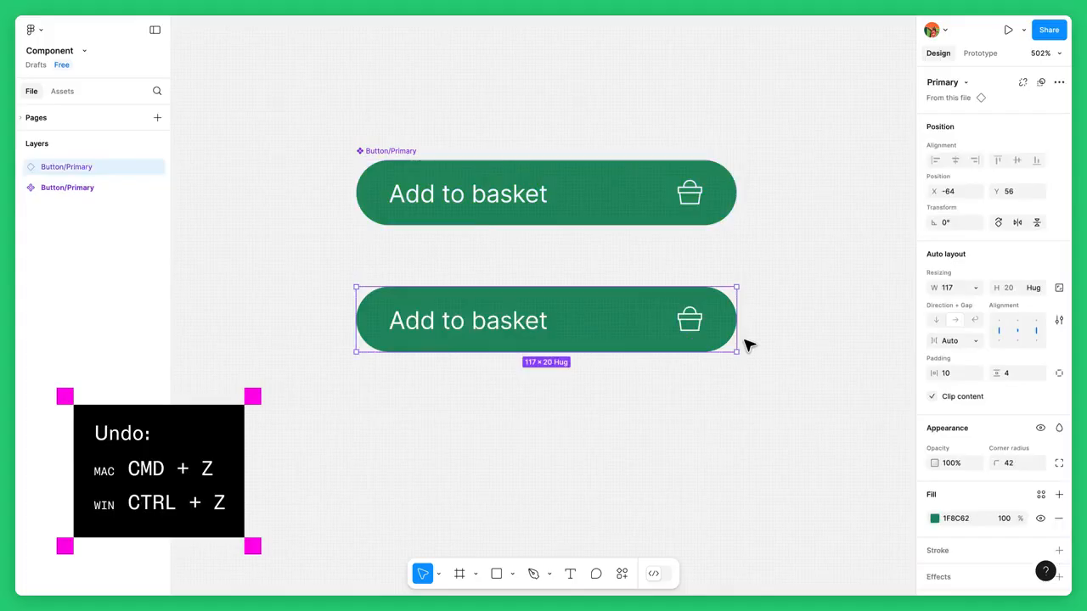